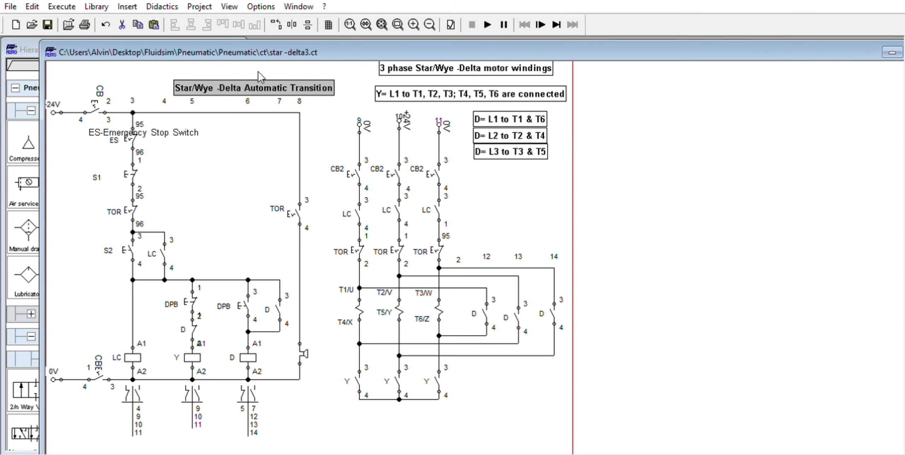
Move the "Star/Wye -Delta Automatic Transition" title slightly up and to the right above the control circuit.
{"action": "mouse_move", "coordinate": [254, 81]}
{"action": "left_mouse_down"}
{"action": "mouse_move", "coordinate": [247, 345]}
{"action": "mouse_move", "coordinate": [288, 69]}
{"action": "mouse_move", "coordinate": [270, 78]}
{"action": "left_mouse_up"}
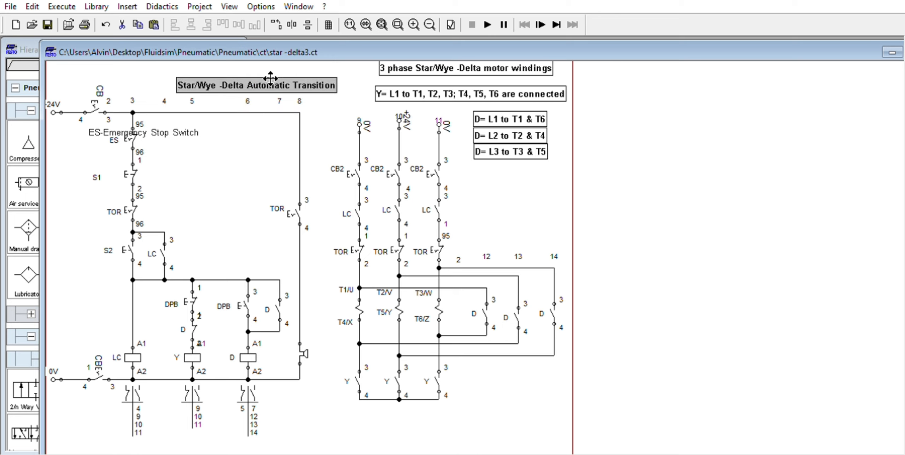
{"action": "left_click", "coordinate": [194, 293]}
{"action": "left_click", "coordinate": [240, 307]}
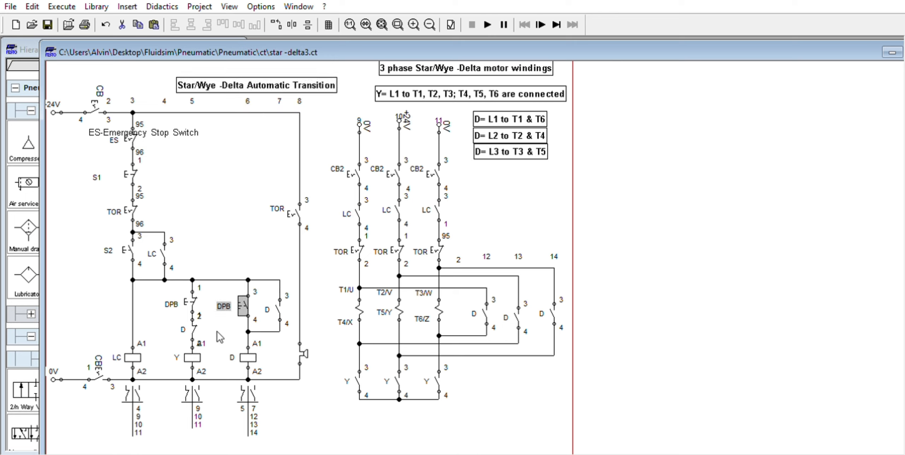
Insert a 5 s delay relay from the component library's Relays group and park it in the blank area beside the power circuit.
{"action": "left_click_drag", "start_coordinate": [323, 39], "coordinate": [441, 34]}
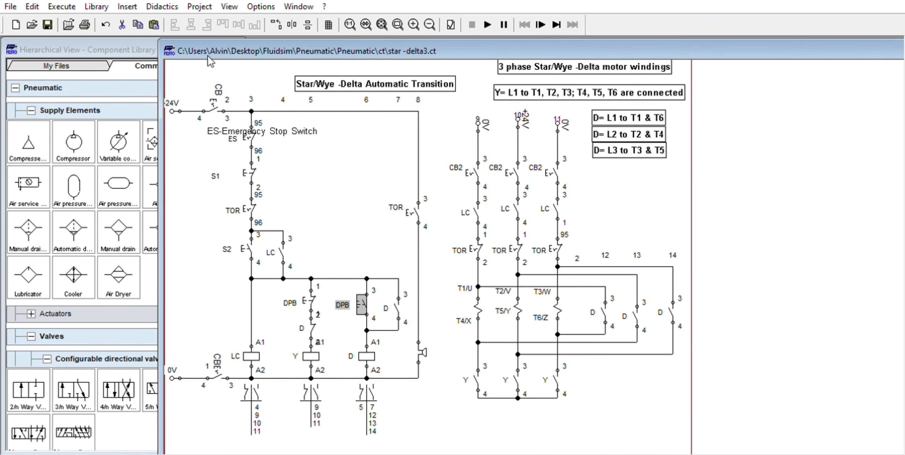
{"action": "left_click", "coordinate": [136, 67]}
{"action": "left_click_drag", "start_coordinate": [237, 108], "coordinate": [243, 158]}
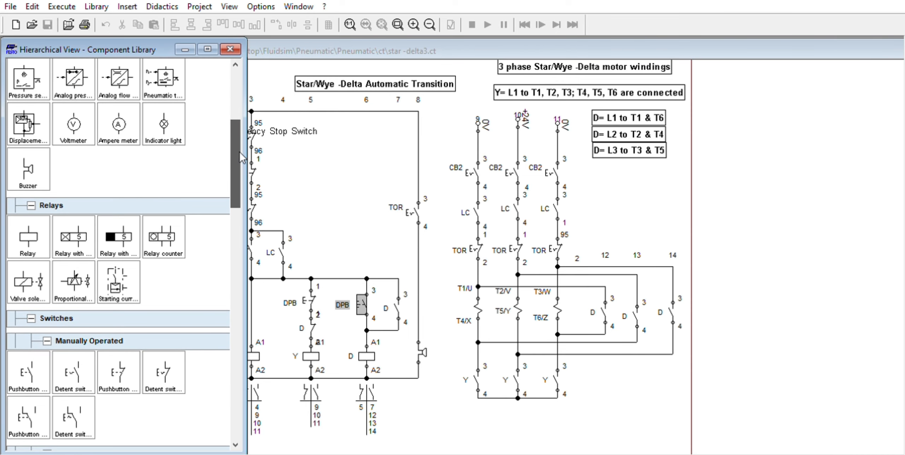
{"action": "left_click_drag", "start_coordinate": [84, 226], "coordinate": [344, 339]}
{"action": "left_click_drag", "start_coordinate": [201, 35], "coordinate": [133, 37]}
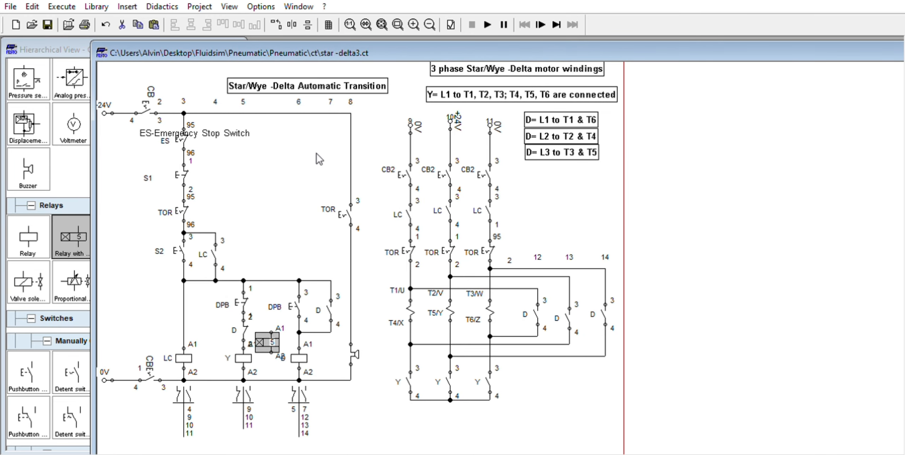
{"action": "left_click", "coordinate": [299, 214]}
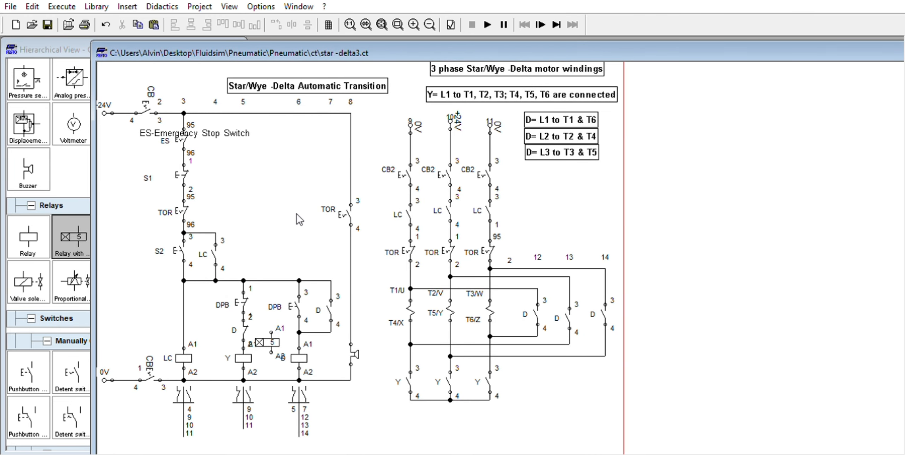
{"action": "left_click", "coordinate": [272, 332]}
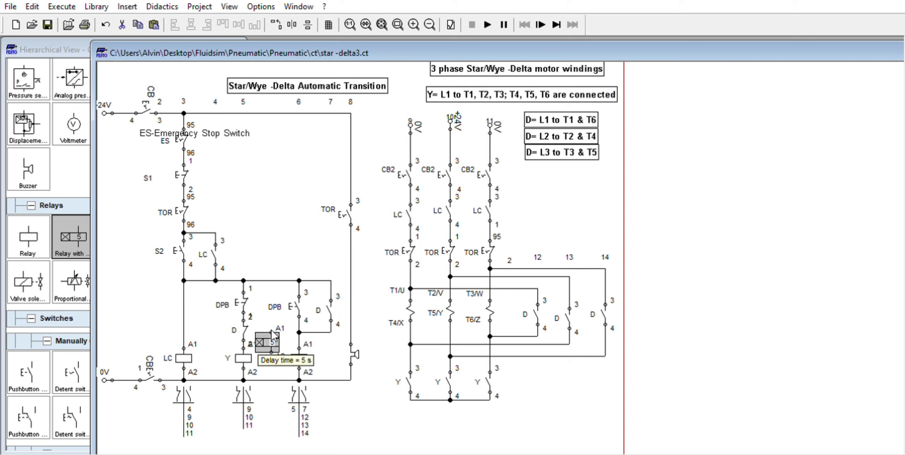
{"action": "left_click_drag", "start_coordinate": [274, 336], "coordinate": [696, 308]}
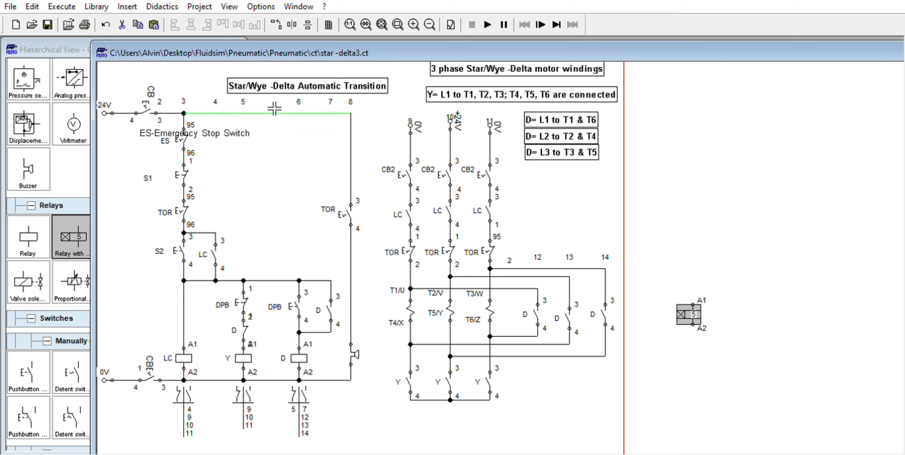
Simulate the manual star-delta transition by closing CB, starting with S2, closing CB2 and operating DPB, and stop the simulation.
{"action": "left_click", "coordinate": [487, 25]}
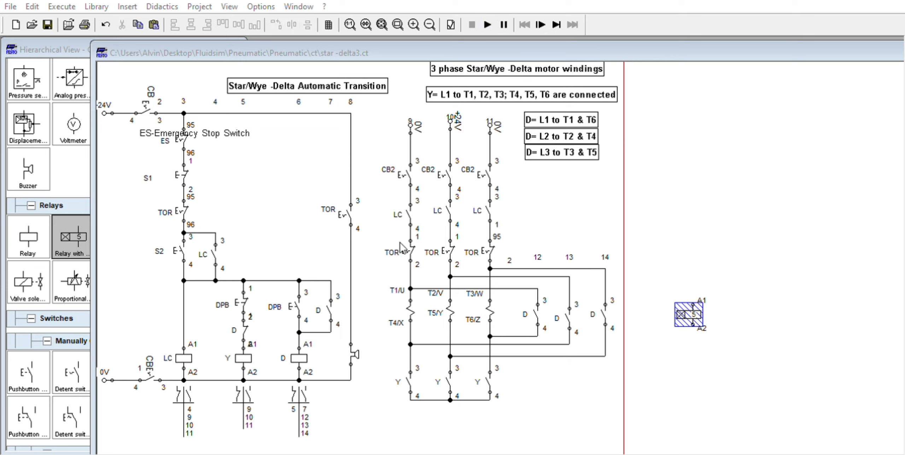
{"action": "left_click", "coordinate": [149, 106]}
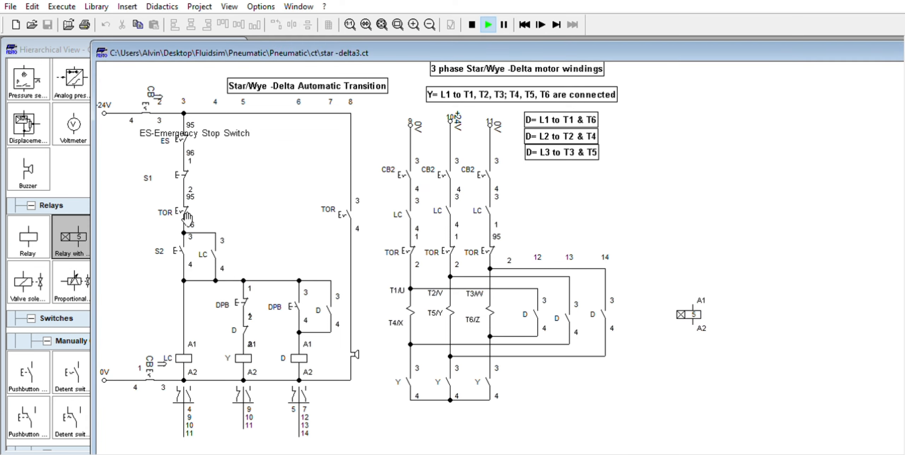
{"action": "left_click", "coordinate": [179, 250]}
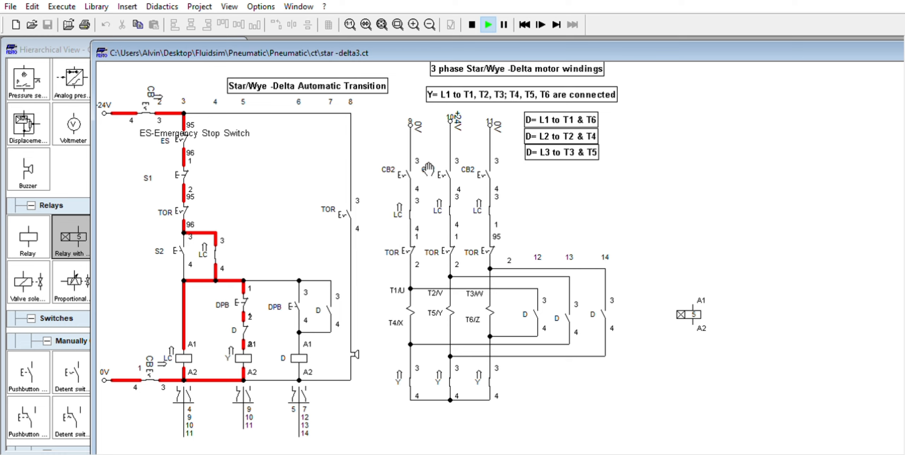
{"action": "left_click", "coordinate": [414, 170]}
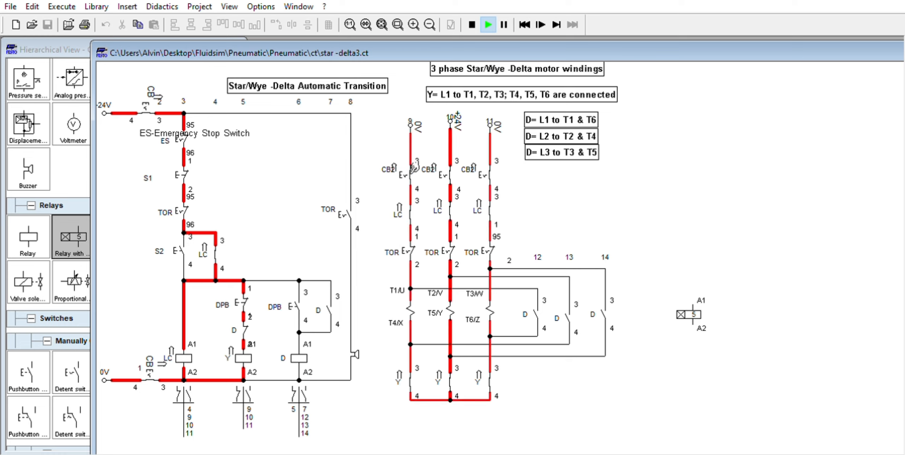
{"action": "left_click", "coordinate": [252, 296]}
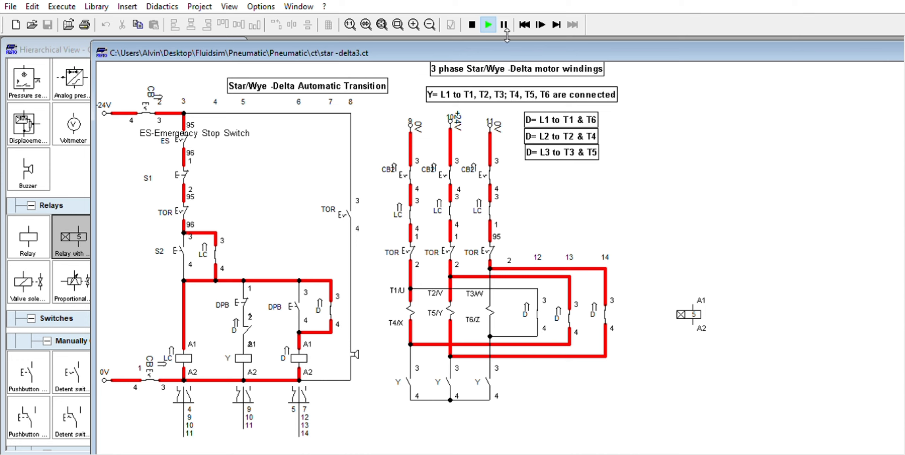
{"action": "left_click", "coordinate": [473, 22]}
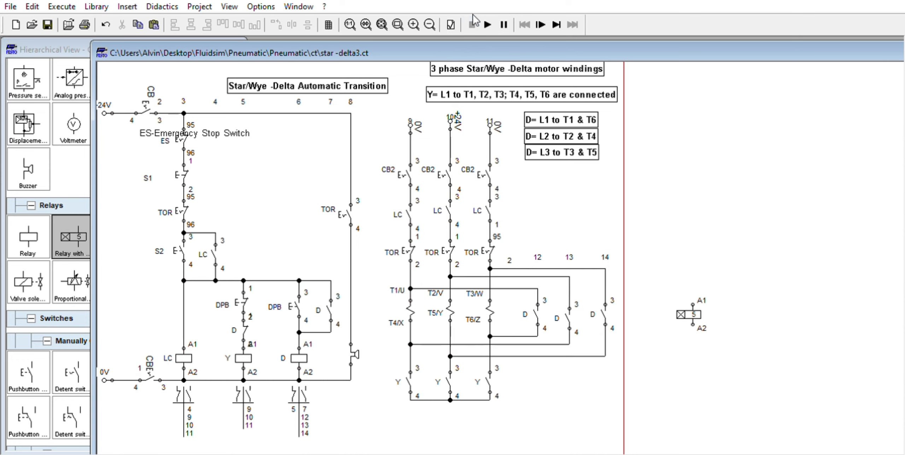
Wire the delay relay between the Y and D coils from the upper control line to the 0V line, and label it T1.
{"action": "left_click_drag", "start_coordinate": [691, 304], "coordinate": [275, 347]}
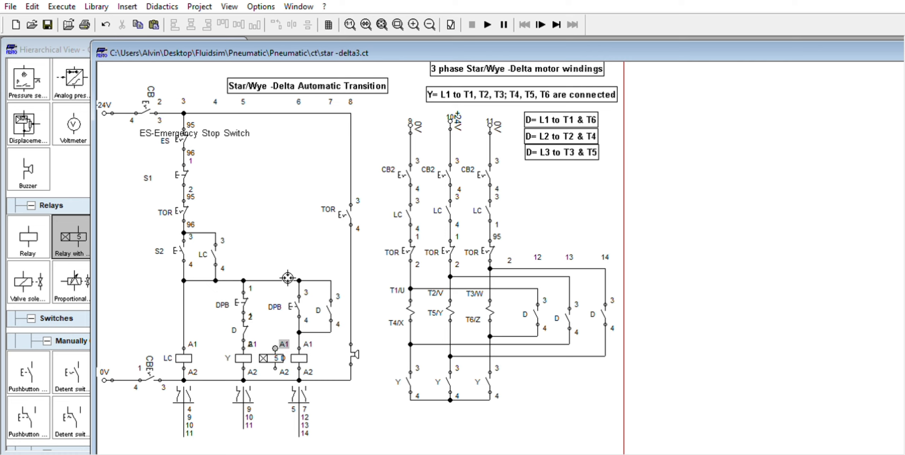
{"action": "left_click_drag", "start_coordinate": [288, 277], "coordinate": [287, 278]}
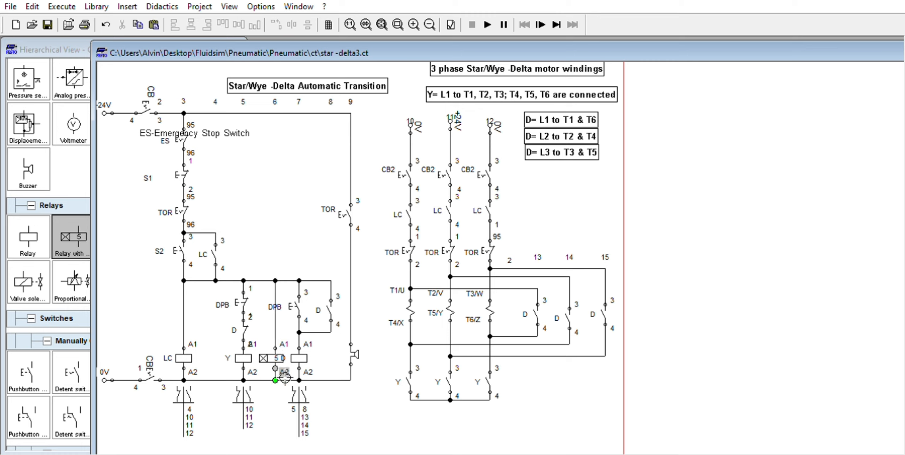
{"action": "left_click", "coordinate": [275, 348]}
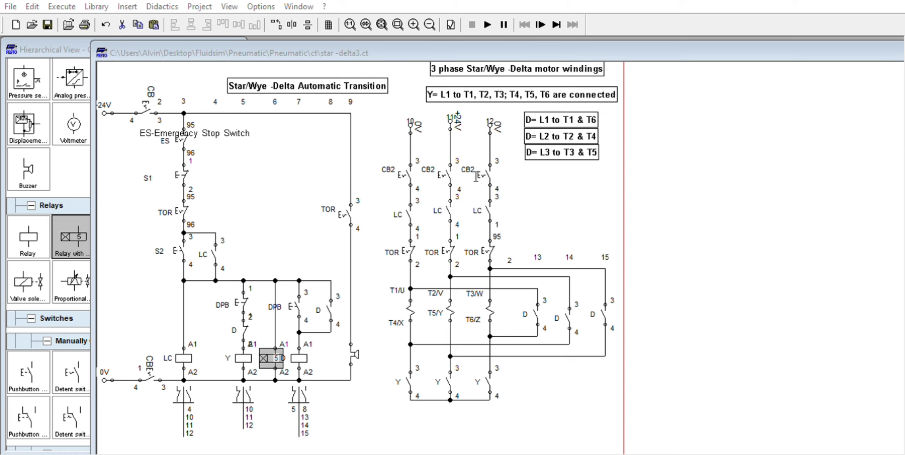
{"action": "left_click", "coordinate": [424, 274]}
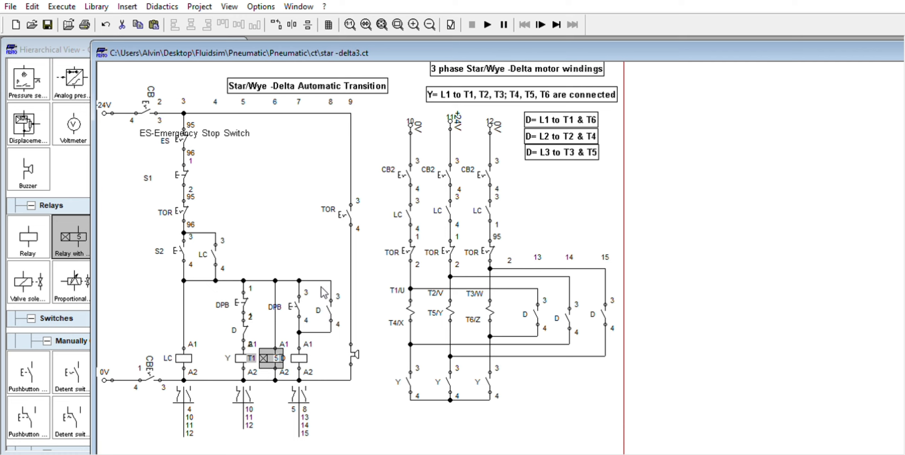
Delete both DPB pushbuttons from the Y and D coil branches.
{"action": "left_click", "coordinate": [299, 298]}
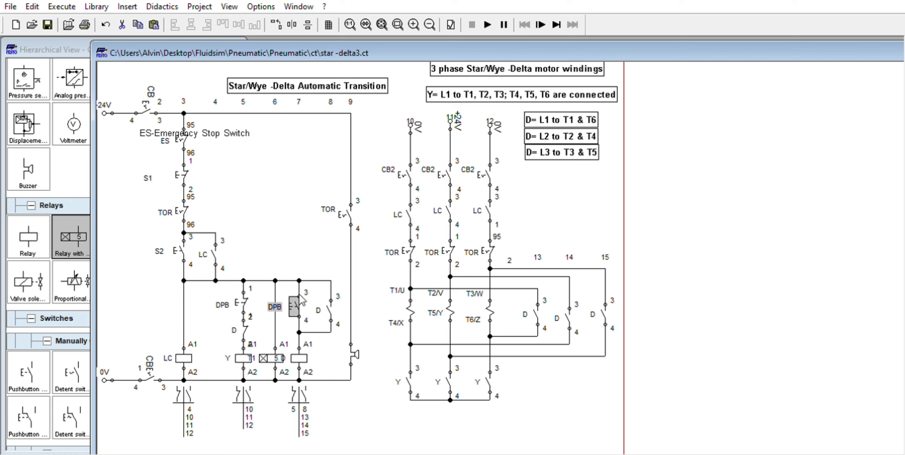
{"action": "key", "text": "Delete"}
{"action": "left_click", "coordinate": [243, 299]}
{"action": "key", "text": "Delete"}
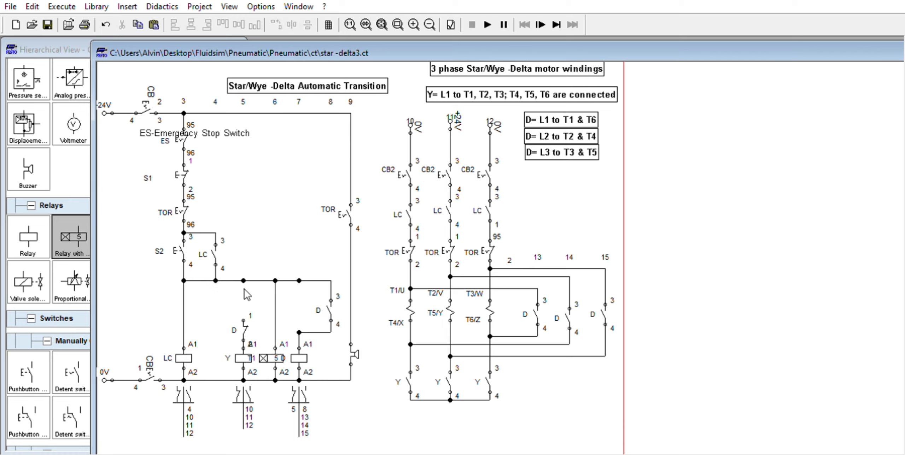
Copy the LC holding contact and place the duplicate above the D coil in the removed pushbutton's gap.
{"action": "left_click", "coordinate": [215, 252]}
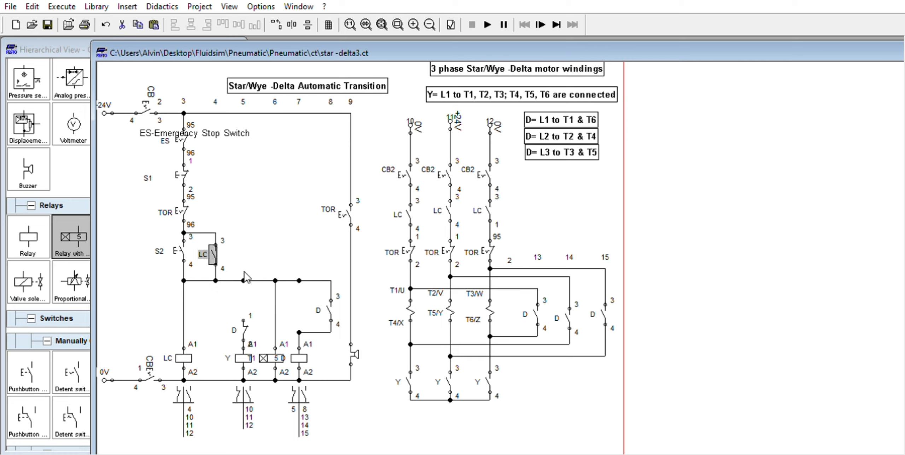
{"action": "key", "text": "ctrl+c"}
{"action": "key", "text": "ctrl+v"}
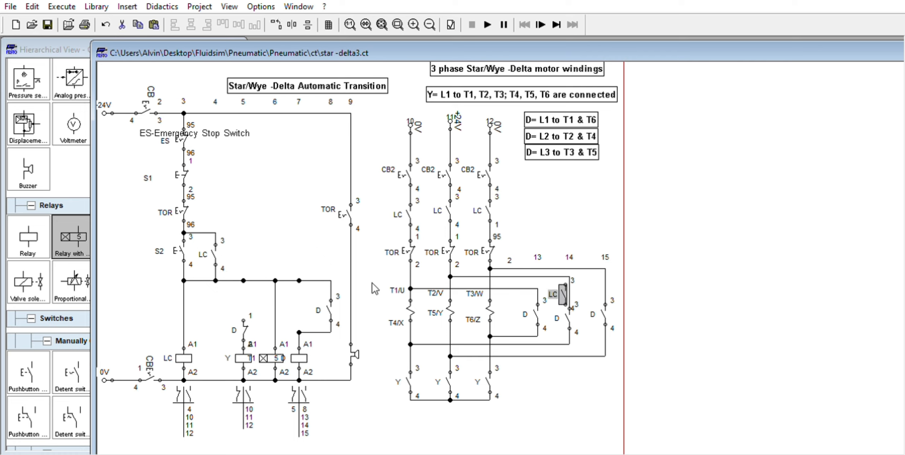
{"action": "left_click_drag", "start_coordinate": [563, 289], "coordinate": [301, 302]}
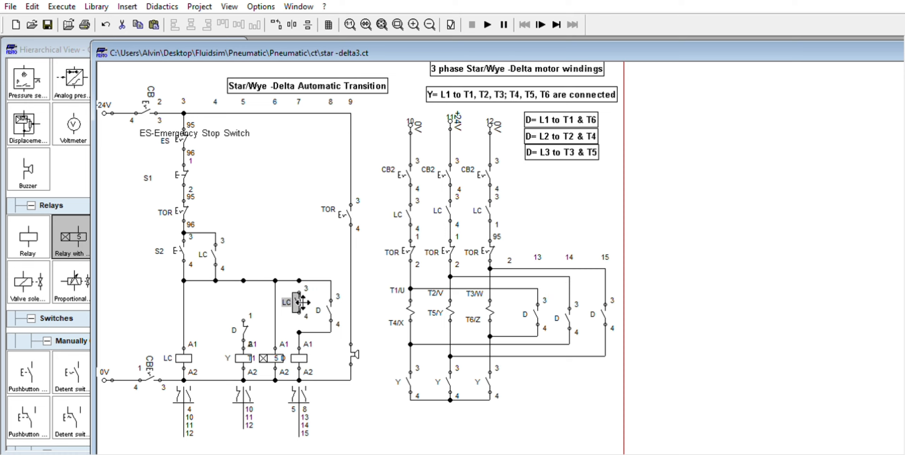
Duplicate the normally closed D contact into the gap in the Y branch and wire both copied contacts into their coil branches.
{"action": "left_click", "coordinate": [246, 324]}
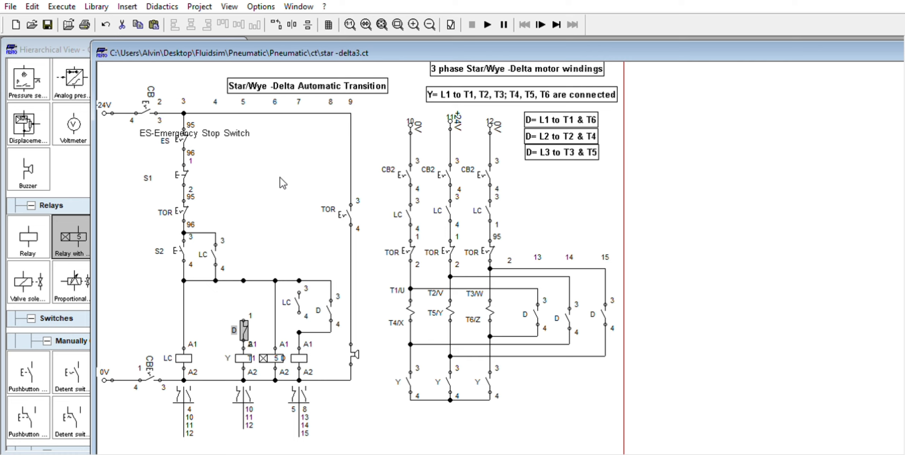
{"action": "key", "text": "ctrl+c"}
{"action": "key", "text": "ctrl+v"}
{"action": "left_click_drag", "start_coordinate": [567, 293], "coordinate": [253, 281]}
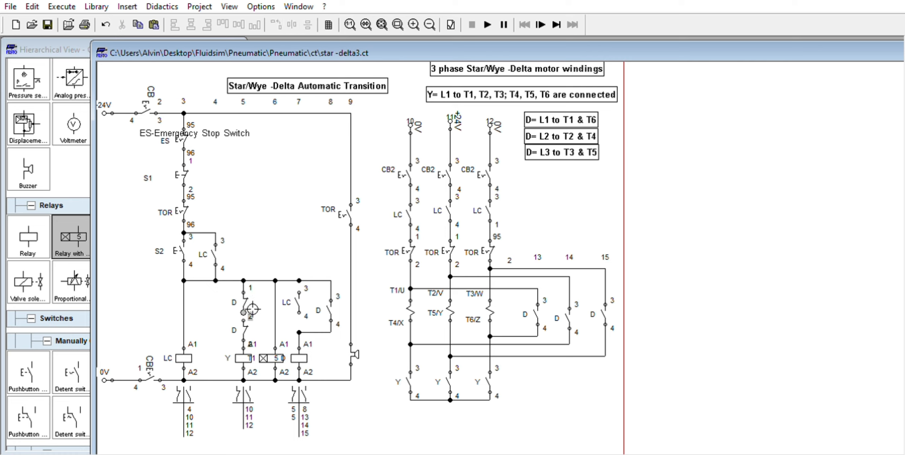
{"action": "left_click_drag", "start_coordinate": [254, 312], "coordinate": [301, 331]}
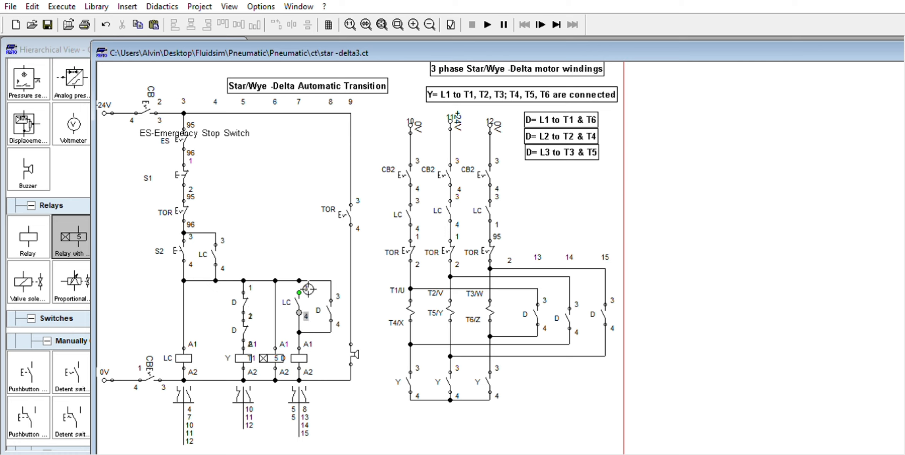
{"action": "left_click_drag", "start_coordinate": [300, 292], "coordinate": [299, 281]}
Check the delay relay's label in its properties.
{"action": "double_click", "coordinate": [272, 348]}
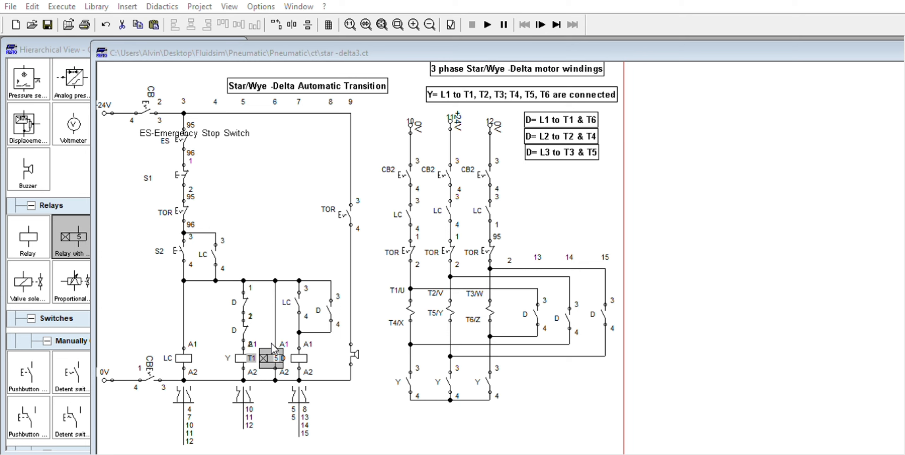
{"action": "left_click", "coordinate": [418, 275]}
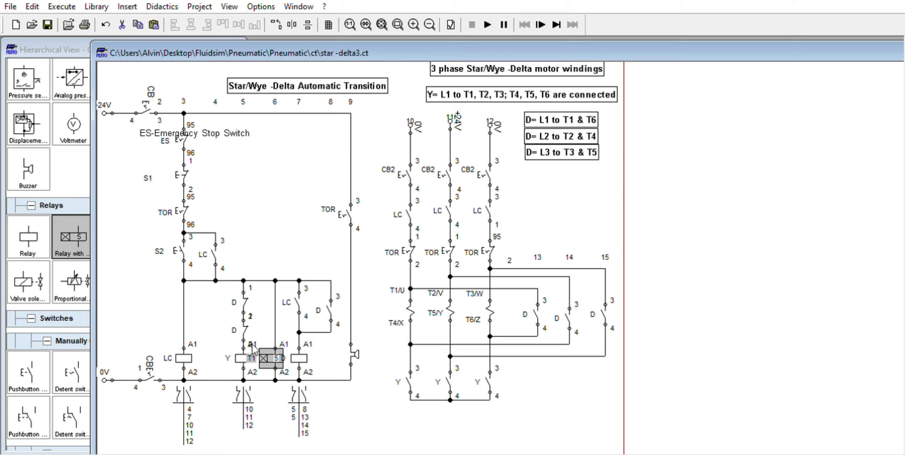
{"action": "left_click", "coordinate": [267, 322]}
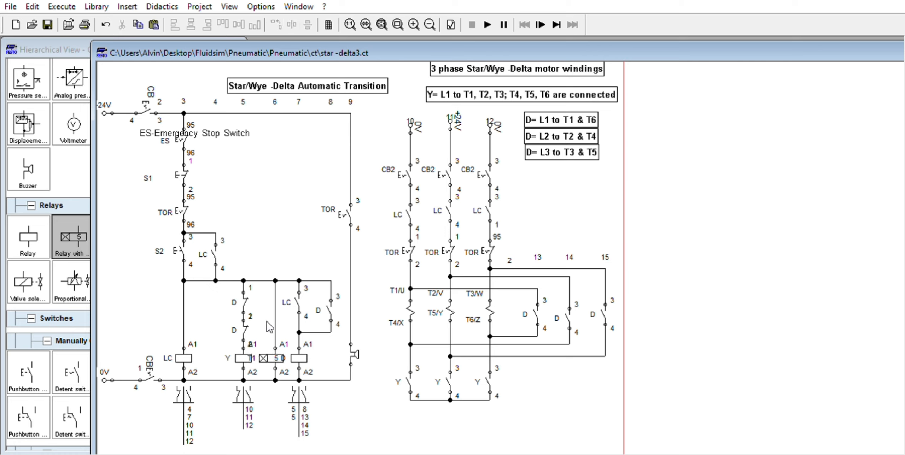
{"action": "left_click", "coordinate": [256, 346]}
{"action": "left_click", "coordinate": [250, 347]}
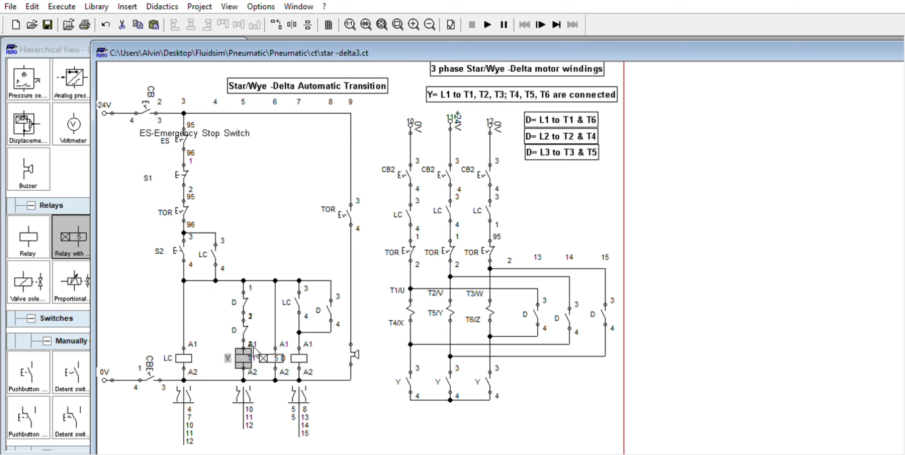
{"action": "left_click", "coordinate": [255, 349]}
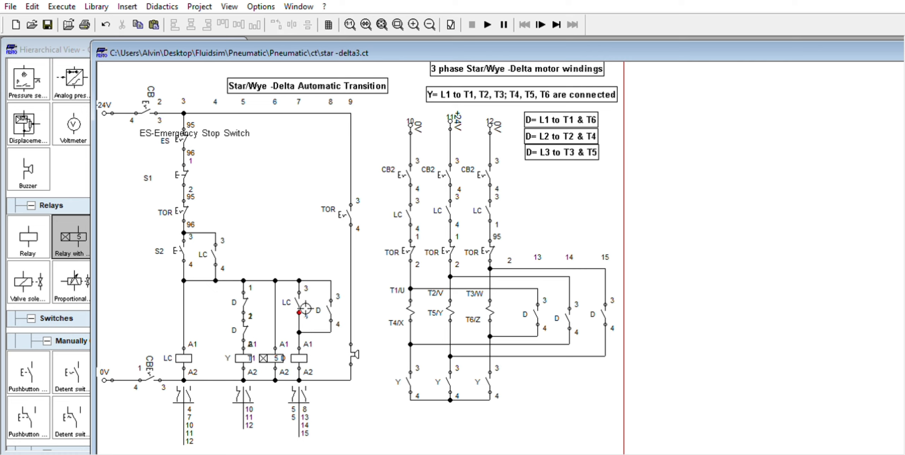
Relabel the copied LC contact in the D branch and the upper D contact in the Y branch as T1.
{"action": "double_click", "coordinate": [298, 300]}
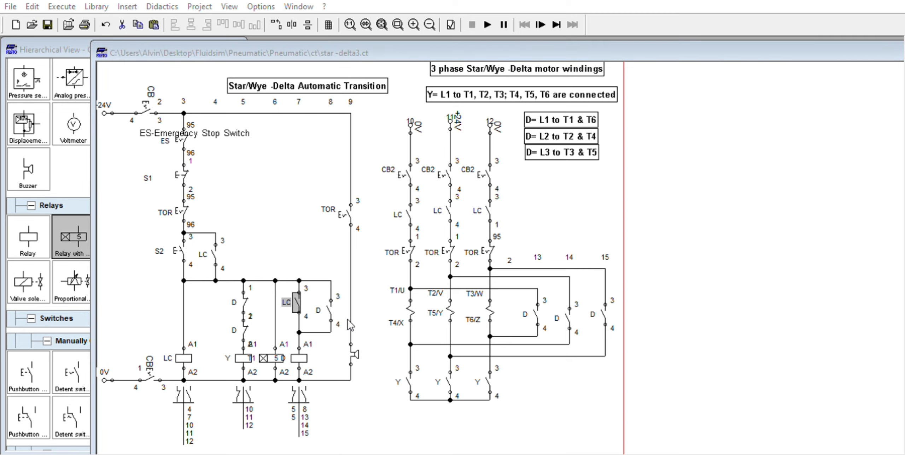
{"action": "left_click", "coordinate": [433, 334]}
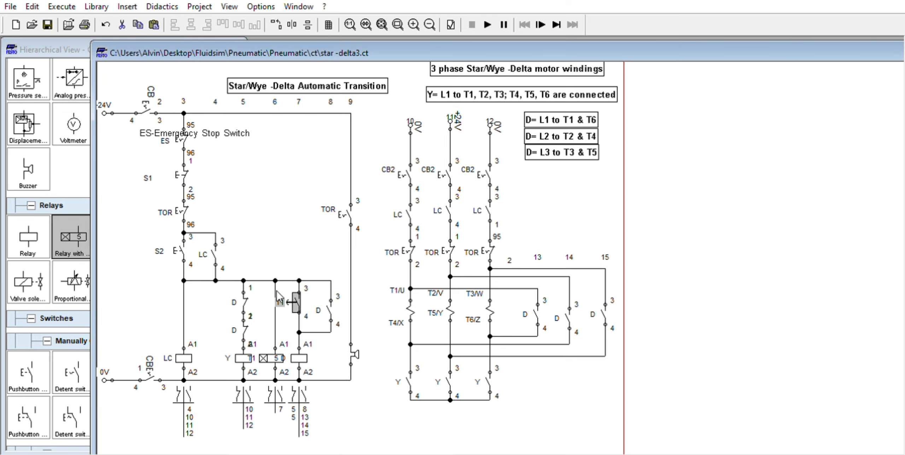
{"action": "left_click", "coordinate": [268, 303]}
{"action": "double_click", "coordinate": [246, 299]}
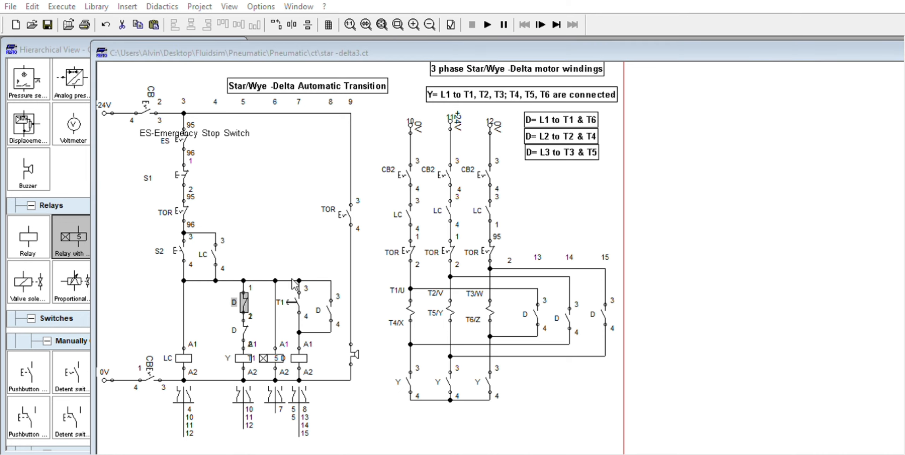
{"action": "left_click", "coordinate": [430, 334]}
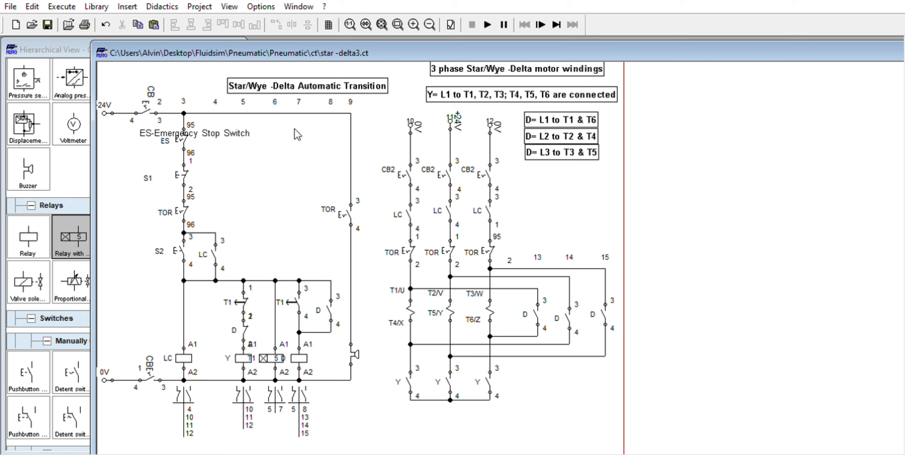
Simulate the circuit, close breakers CB and CB2, and start the motor with S2 to test the automatic star-delta transition.
{"action": "left_click", "coordinate": [487, 22]}
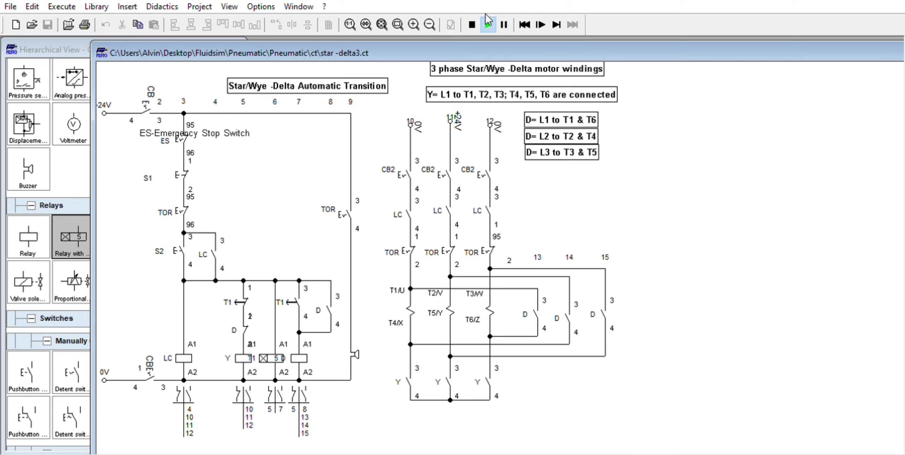
{"action": "left_click", "coordinate": [150, 91]}
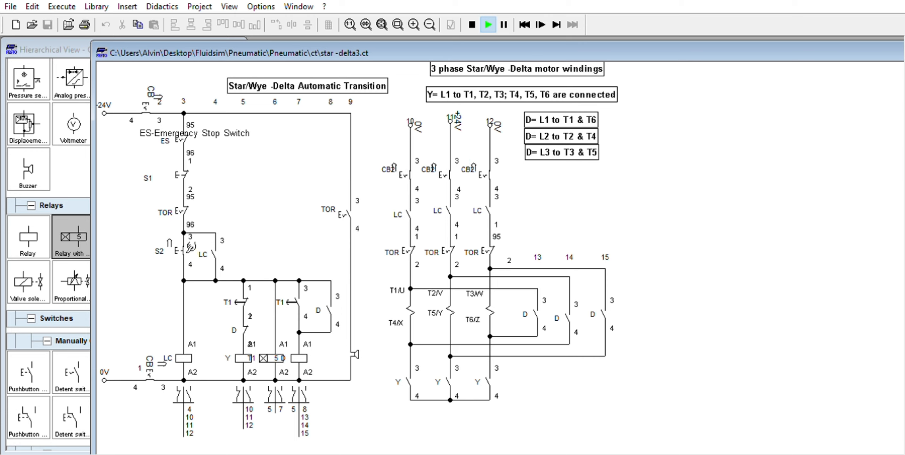
{"action": "left_click", "coordinate": [190, 245]}
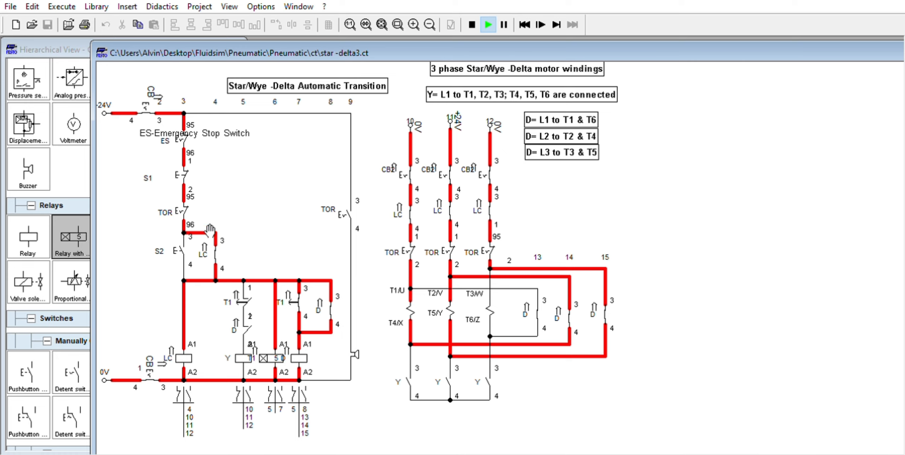
Trip the TOR overload contact during the simulation and try restarting the motor with S2.
{"action": "left_click", "coordinate": [190, 202]}
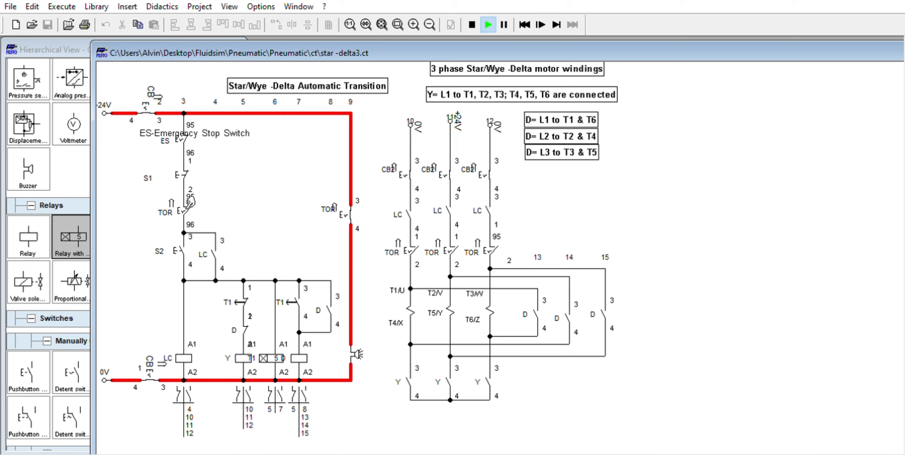
{"action": "left_click", "coordinate": [192, 244]}
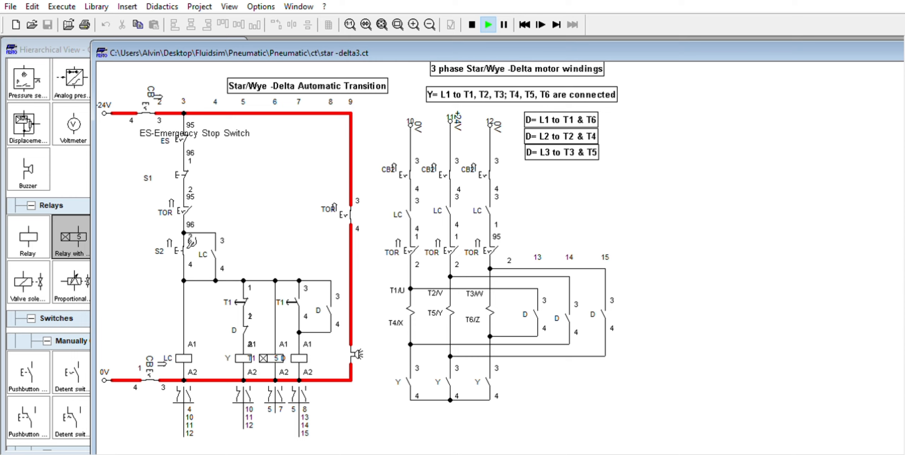
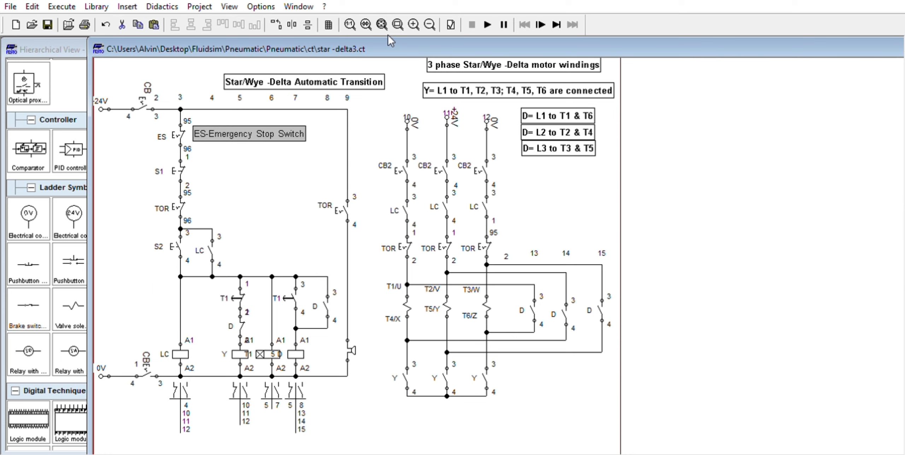
Deselect the ES-Emergency Stop Switch label beside the ES contact.
{"action": "left_click_drag", "start_coordinate": [387, 35], "coordinate": [391, 30]}
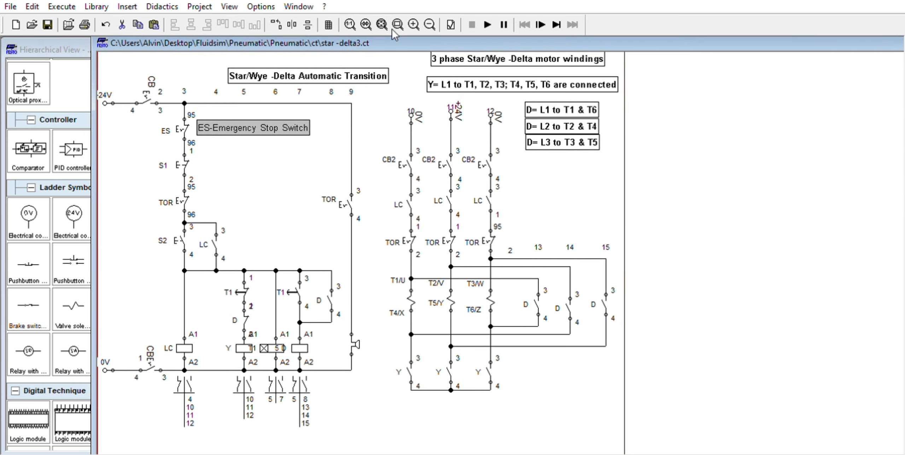
{"action": "left_click", "coordinate": [287, 162]}
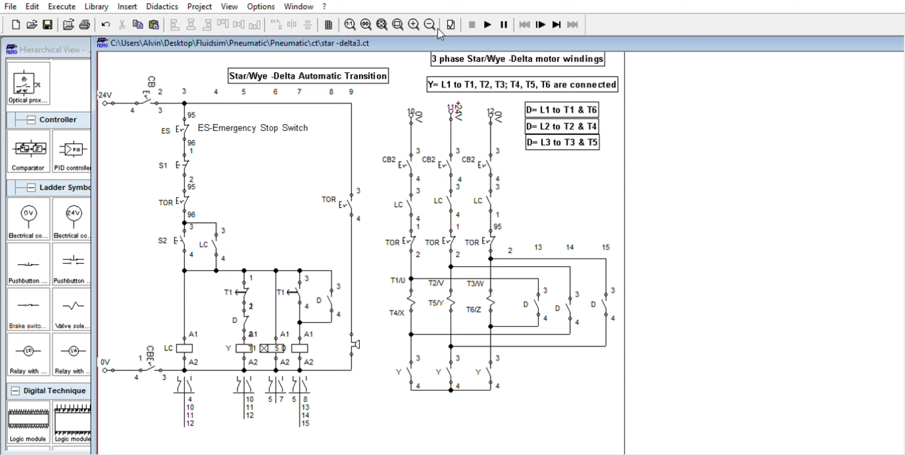
{"action": "left_click_drag", "start_coordinate": [439, 27], "coordinate": [446, 26]}
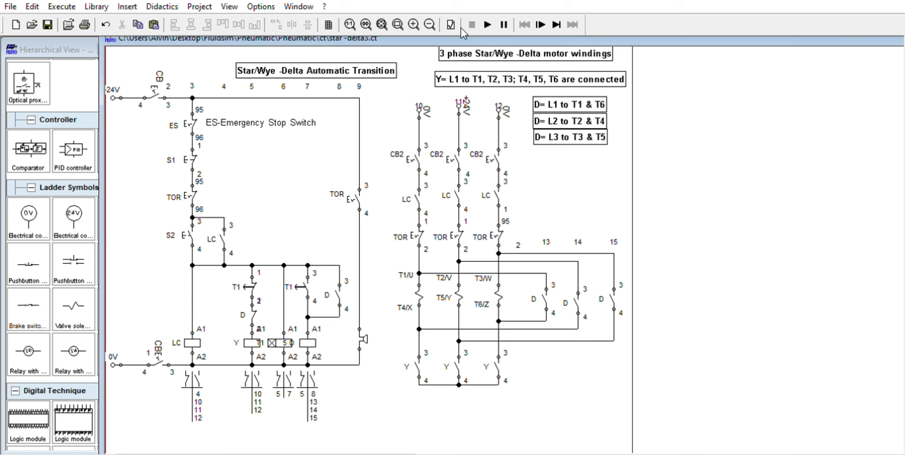
{"action": "left_click_drag", "start_coordinate": [461, 28], "coordinate": [461, 32]}
Run the simulation again with CB and CB2 closed and start the motor with S2 to observe the timed transition.
{"action": "left_click", "coordinate": [488, 24]}
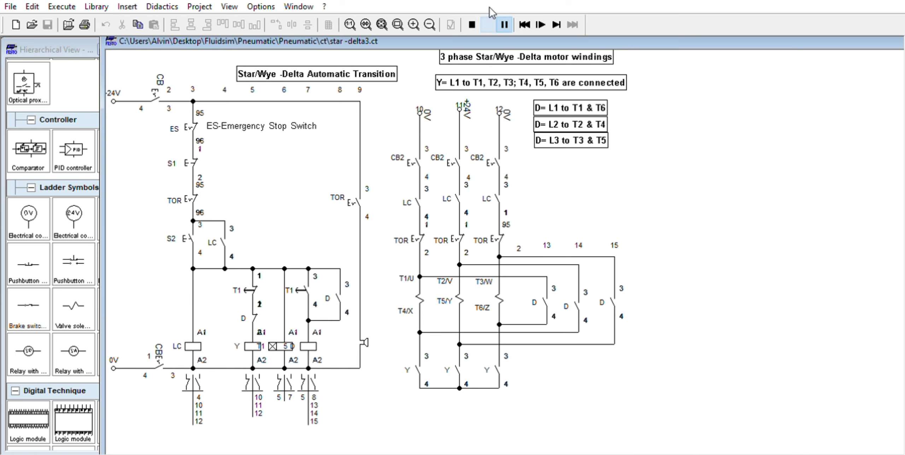
{"action": "left_click", "coordinate": [165, 90]}
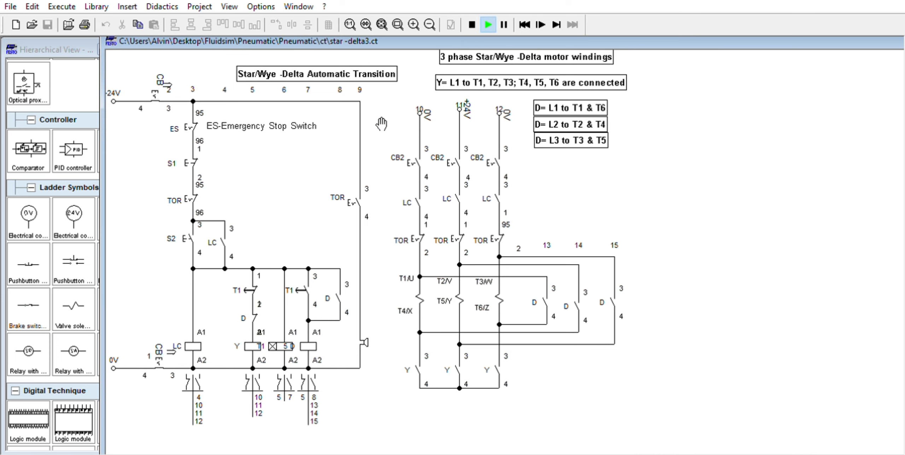
{"action": "left_click", "coordinate": [423, 147]}
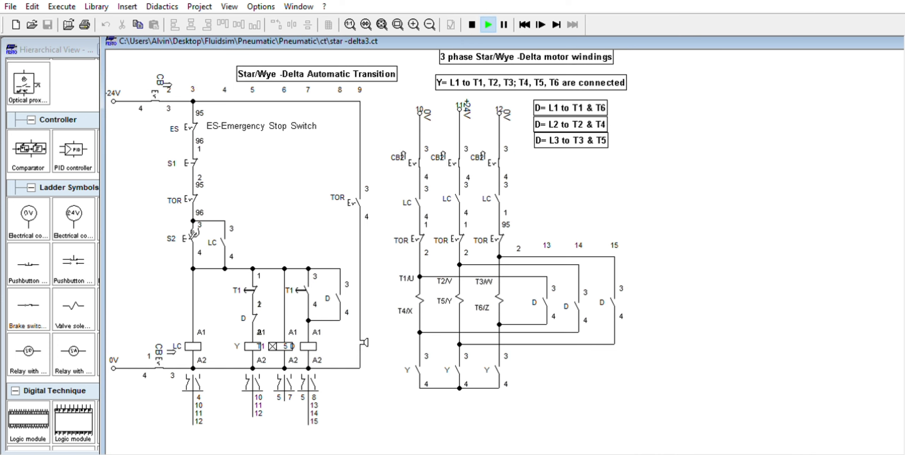
{"action": "left_click", "coordinate": [201, 235]}
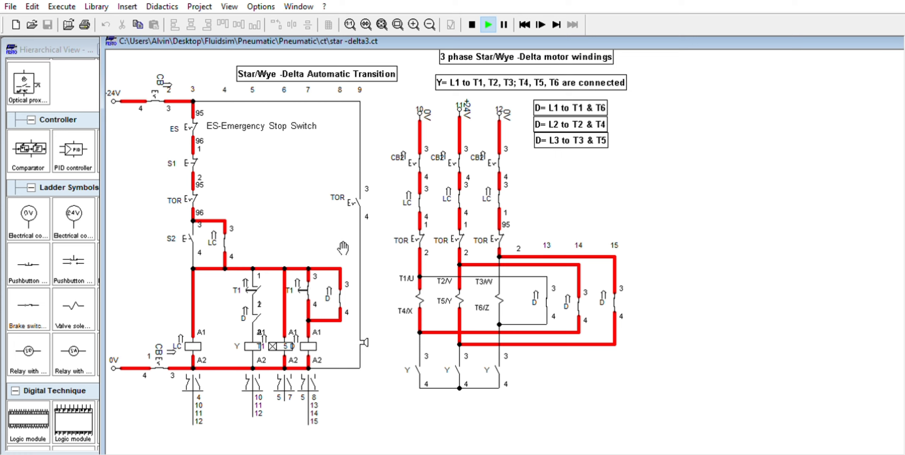
Trip the TOR overload from the motor circuit and attempt a restart with S2.
{"action": "left_click", "coordinate": [423, 231]}
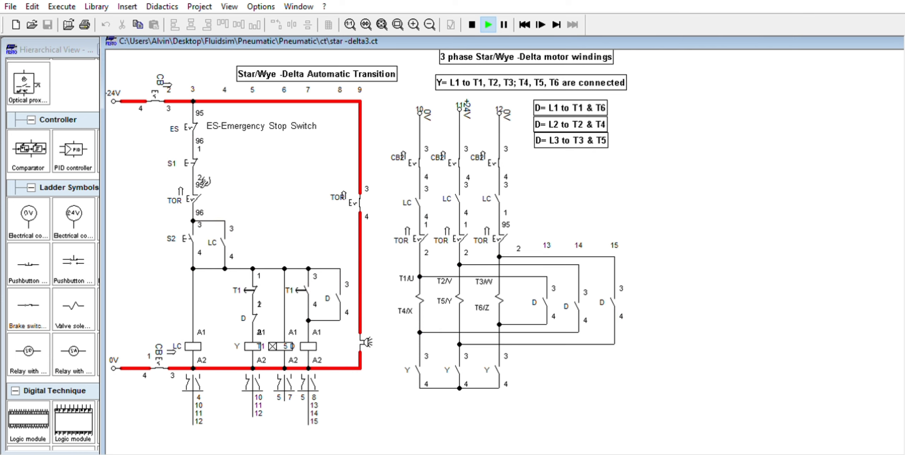
{"action": "left_click", "coordinate": [201, 230]}
Open breakers CB2 and CB to de-energise both circuits and stop the simulation.
{"action": "left_click", "coordinate": [423, 152]}
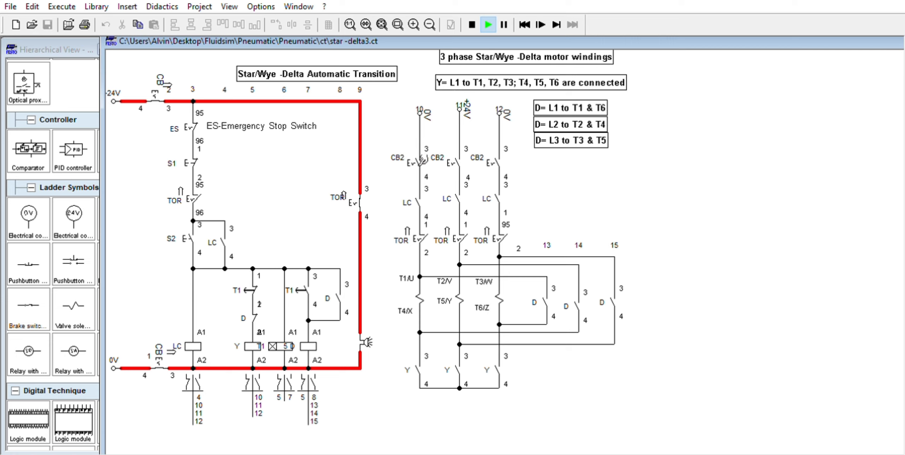
{"action": "left_click", "coordinate": [169, 93]}
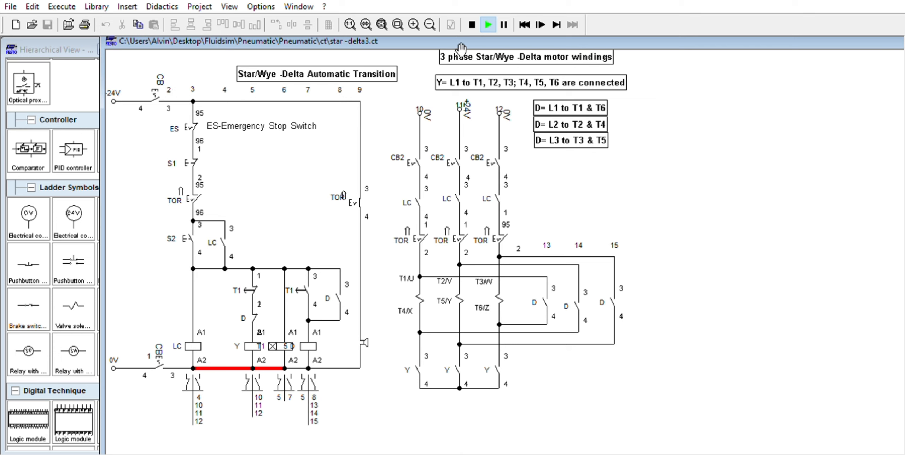
{"action": "left_click", "coordinate": [474, 24]}
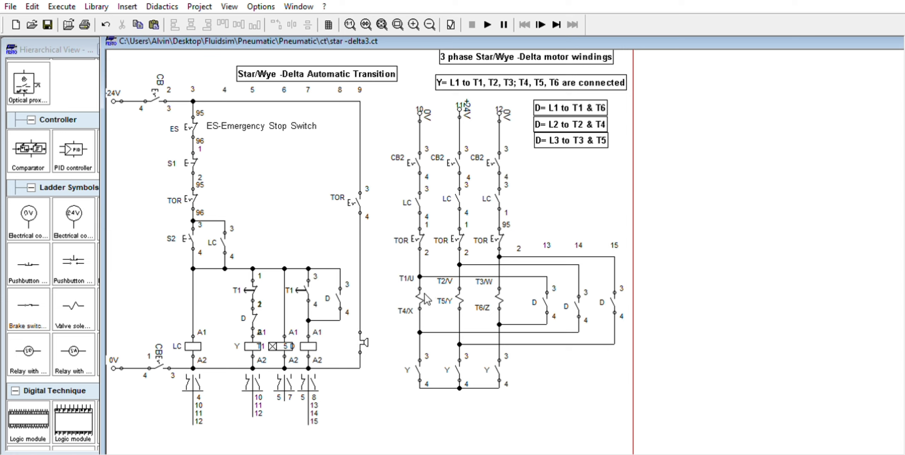
Check the delay time set on relay T1.
{"action": "mouse_move", "coordinate": [288, 335]}
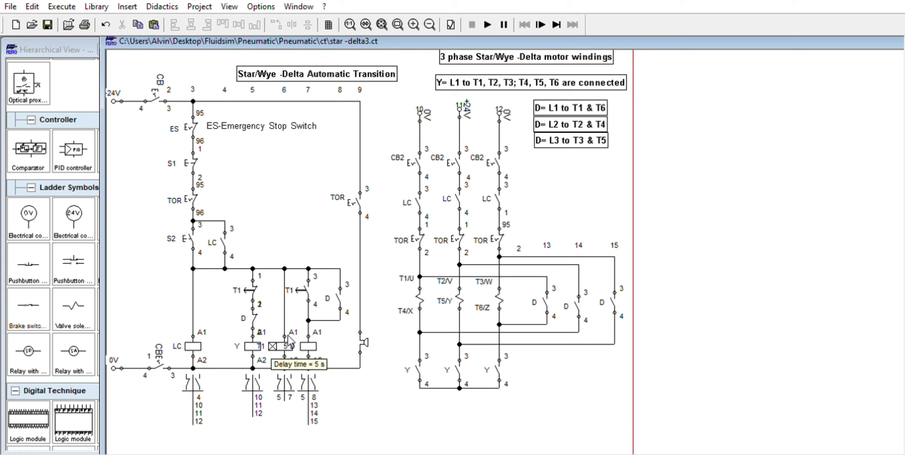